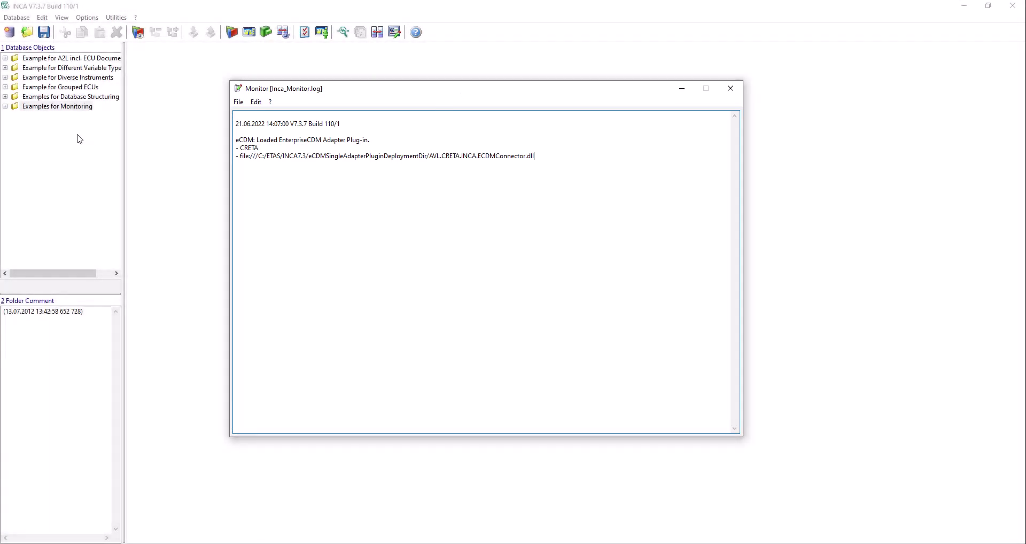
# Add a new top folder named CRETA_INCA to the database tree
pyautogui.rightClick(80, 140)
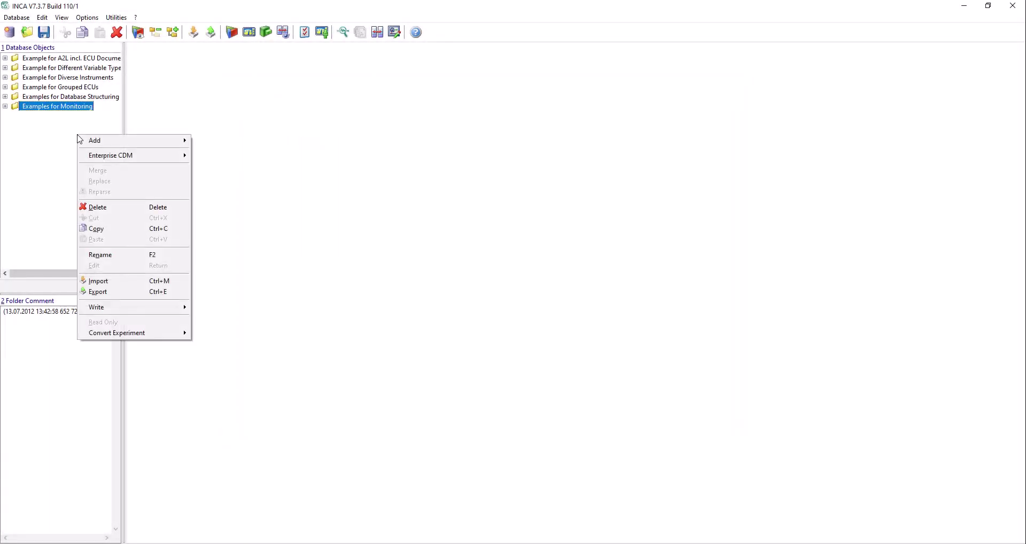
pyautogui.moveTo(100, 144)
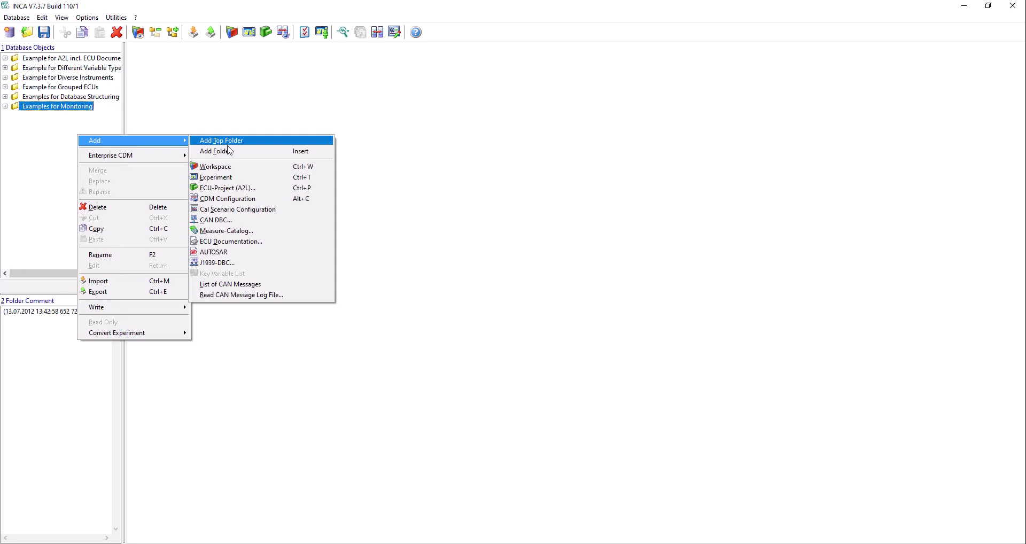
pyautogui.click(288, 141)
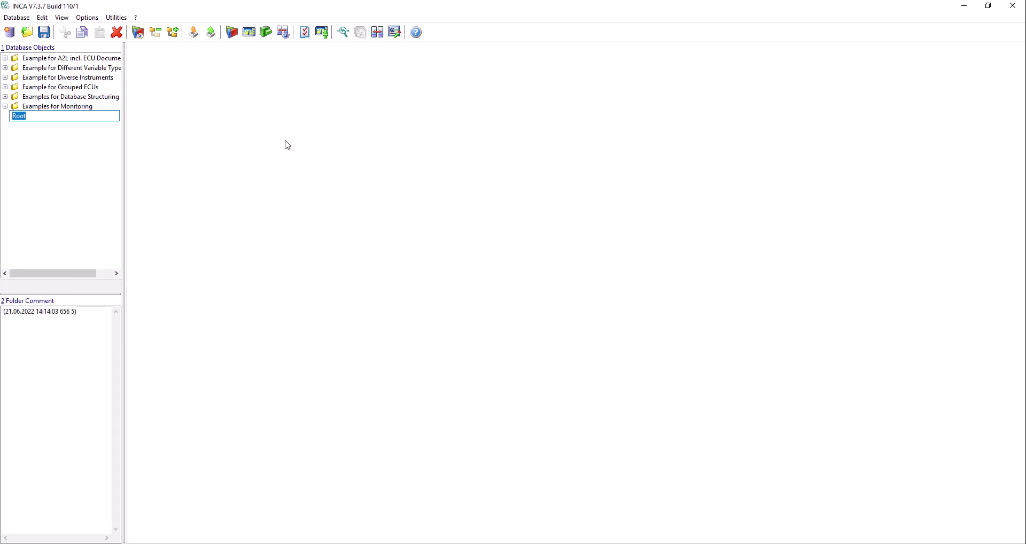
pyautogui.write('CRETA_INCA')
pyautogui.press('Return')
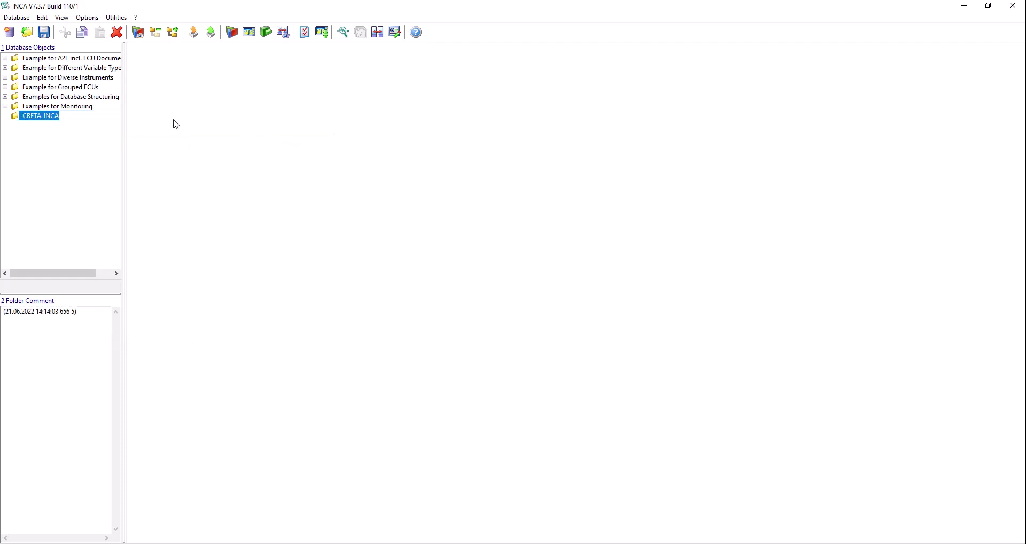
# Connect the CRETA_INCA folder to the Enterprise CDM adapter
pyautogui.rightClick(50, 117)
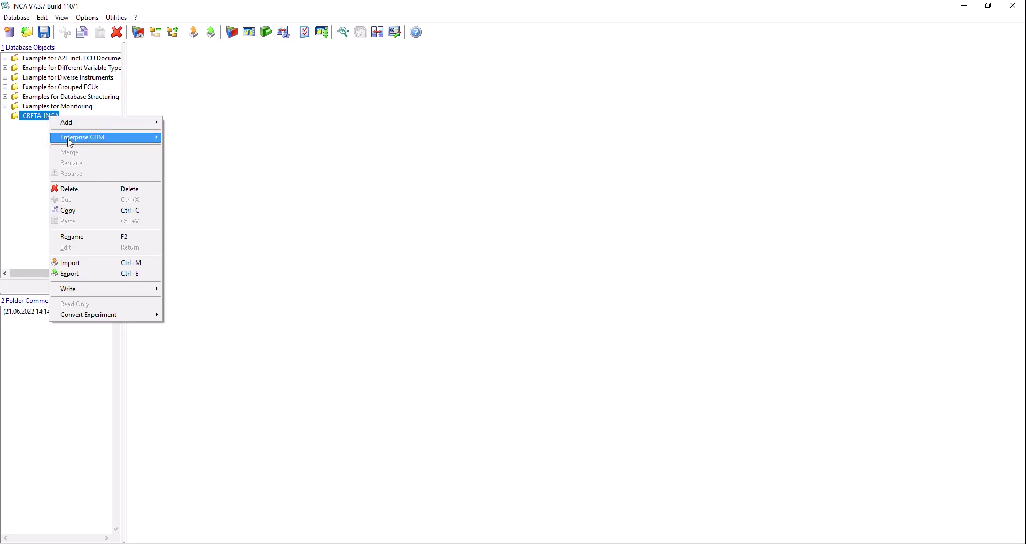
pyautogui.moveTo(70, 142)
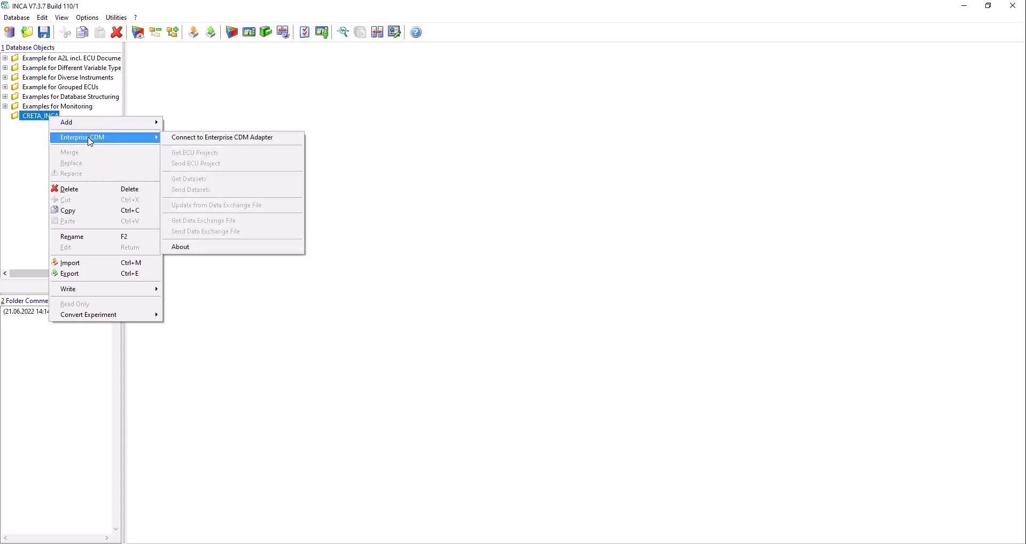
pyautogui.click(232, 141)
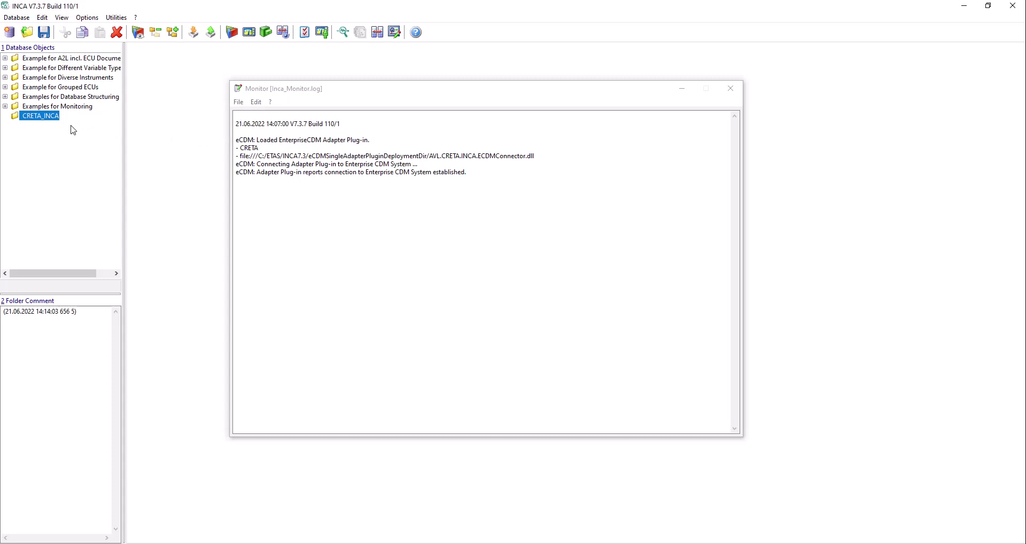
# Get the Software_1 ECU project from AVL CRETA via Enterprise CDM into CRETA_INCA
pyautogui.rightClick(50, 116)
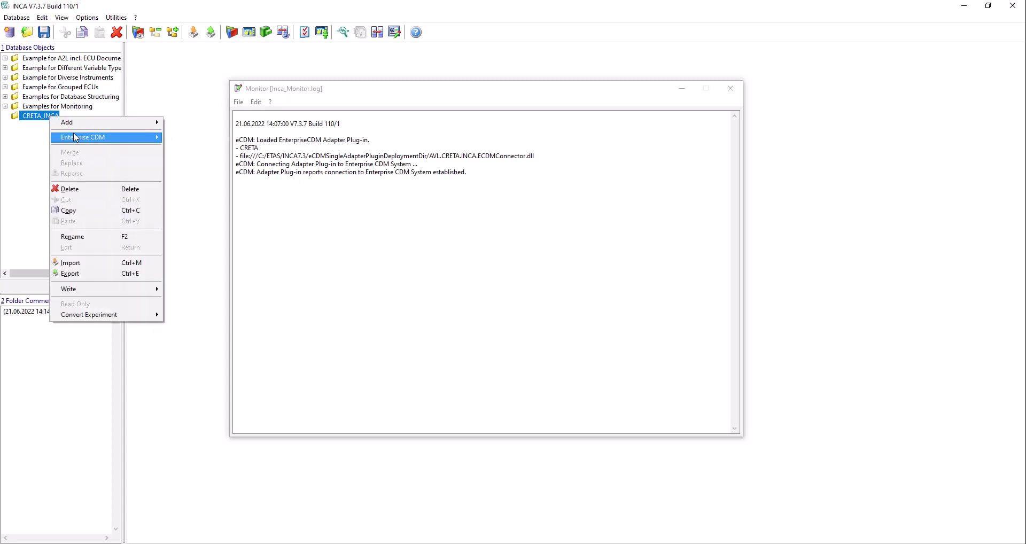
pyautogui.moveTo(75, 138)
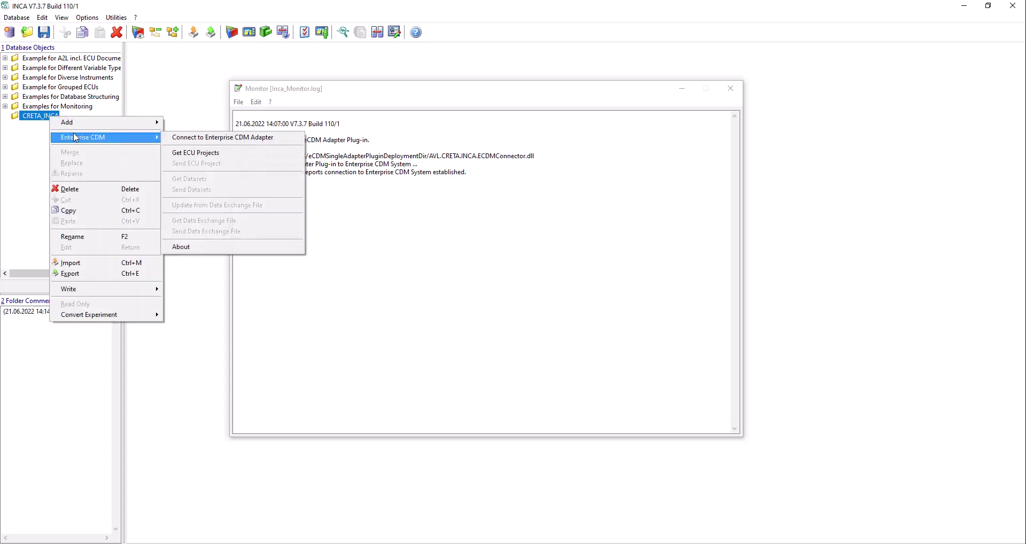
pyautogui.click(211, 154)
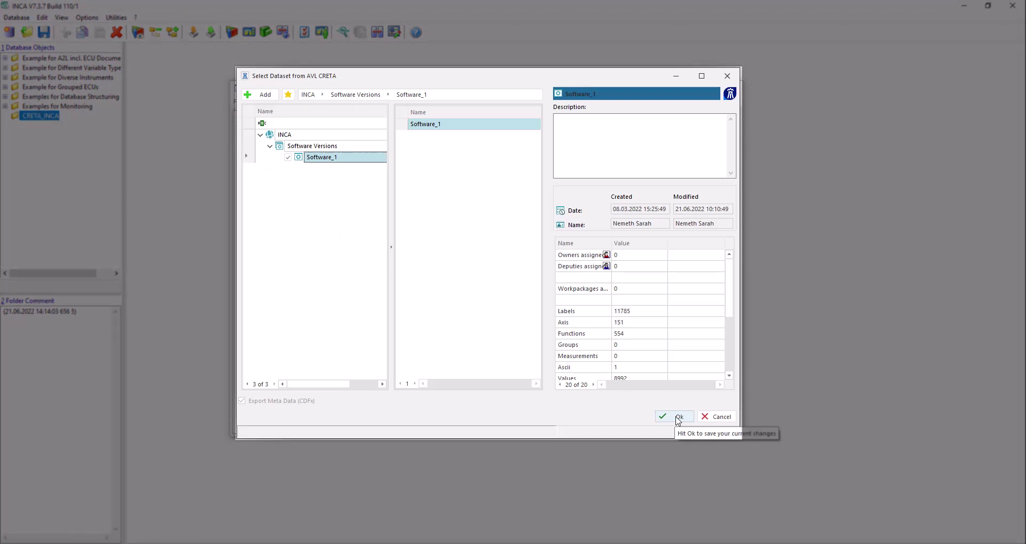
pyautogui.click(678, 418)
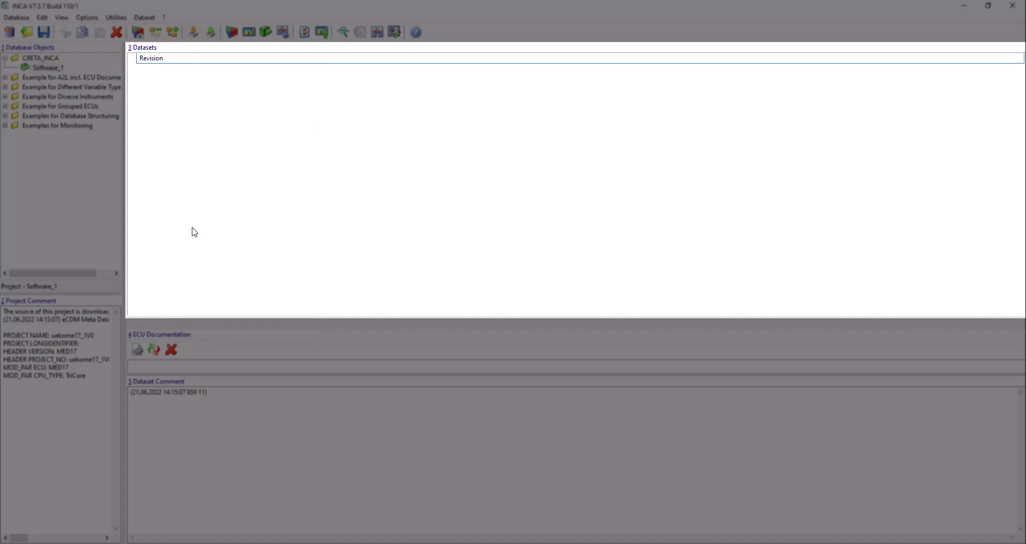
# Name the dataset folder Revision_1 and download the Revision_1 dataset from AVL CRETA into it
pyautogui.write('_1')
pyautogui.press('Return')
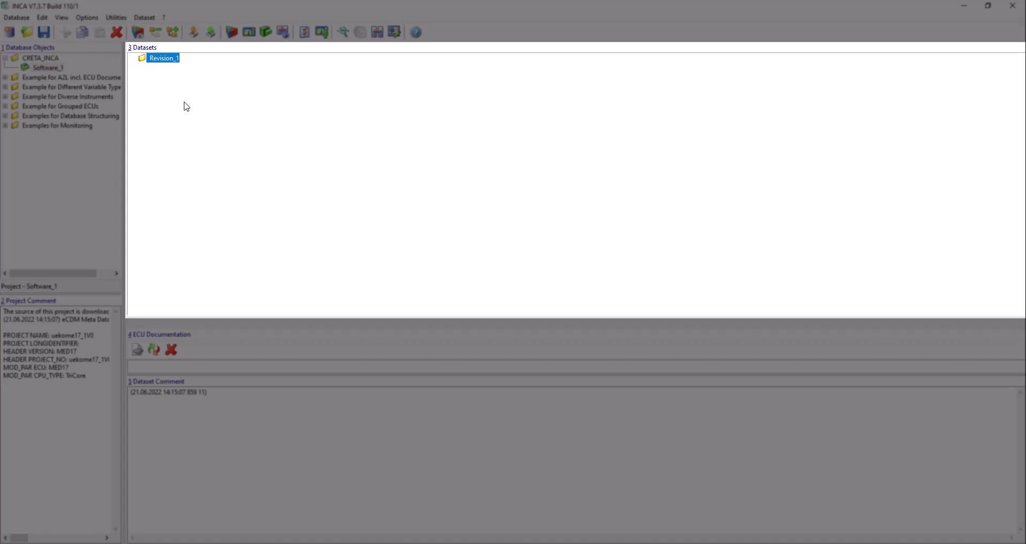
pyautogui.rightClick(160, 63)
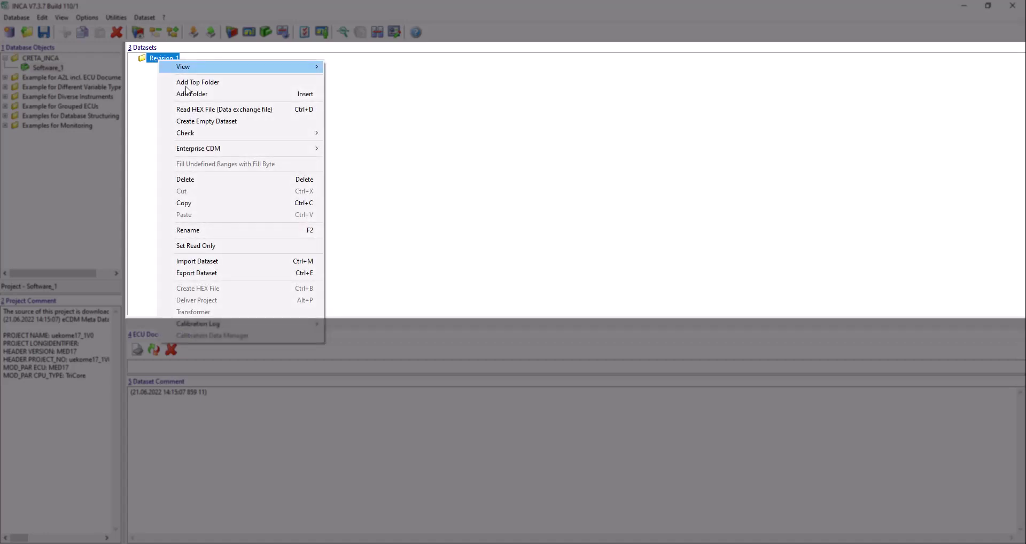
pyautogui.moveTo(259, 149)
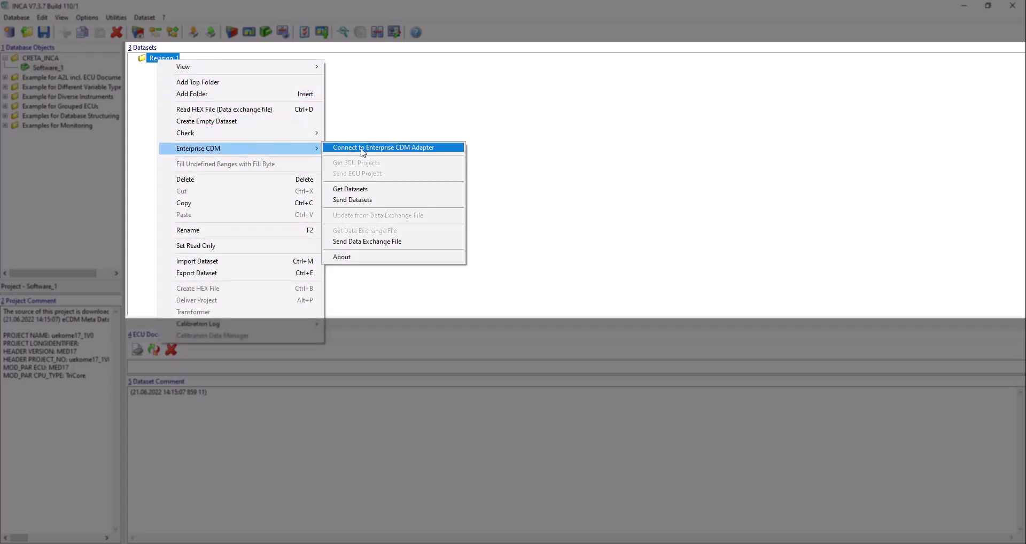
pyautogui.click(393, 191)
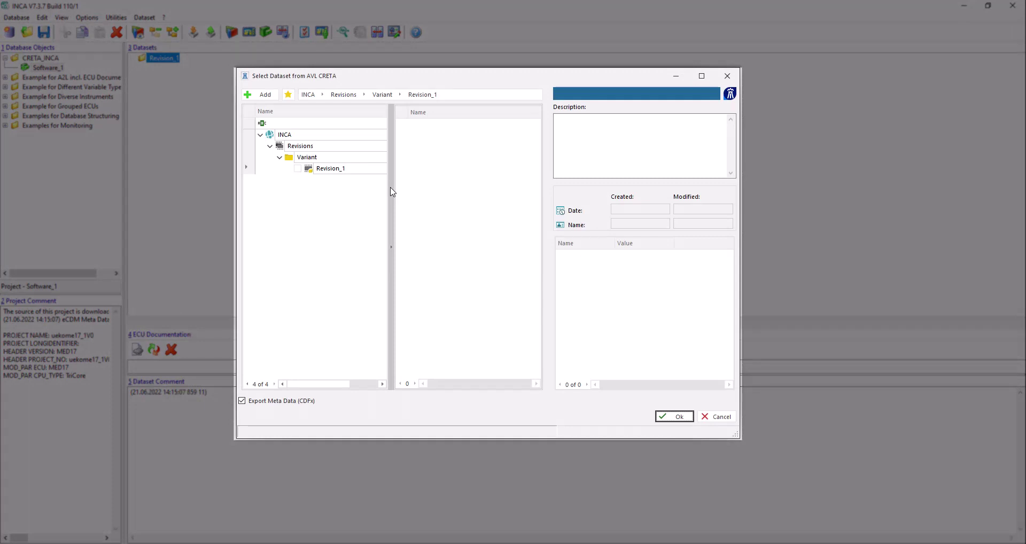
pyautogui.click(297, 169)
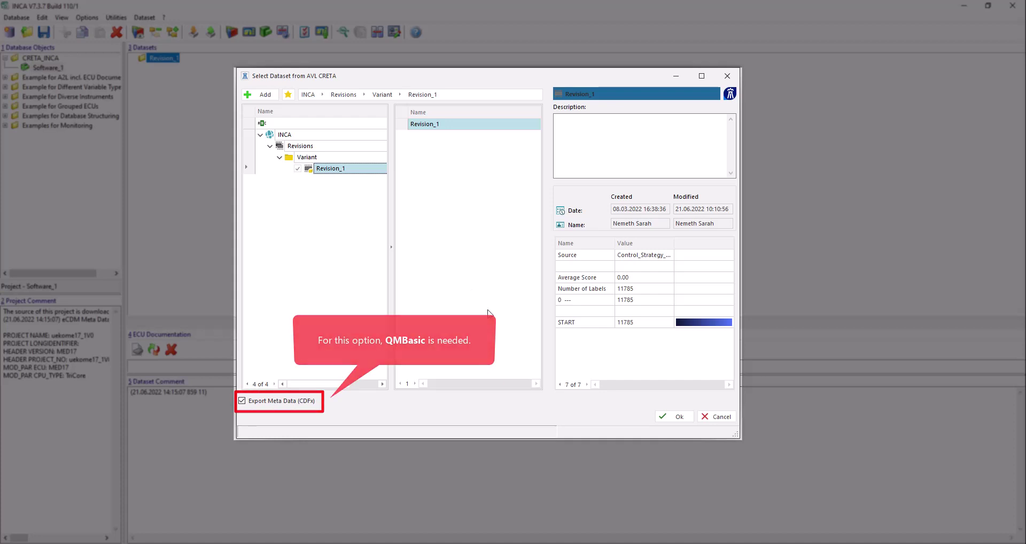
pyautogui.click(674, 418)
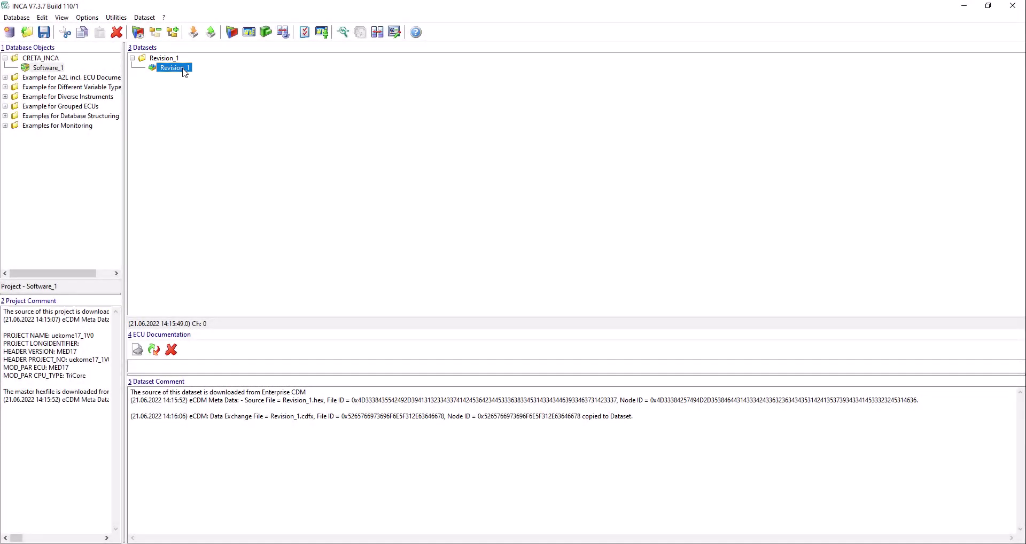
# Open the calibration data manager for Revision_1 with action List to eCDM and format DCM
pyautogui.rightClick(184, 72)
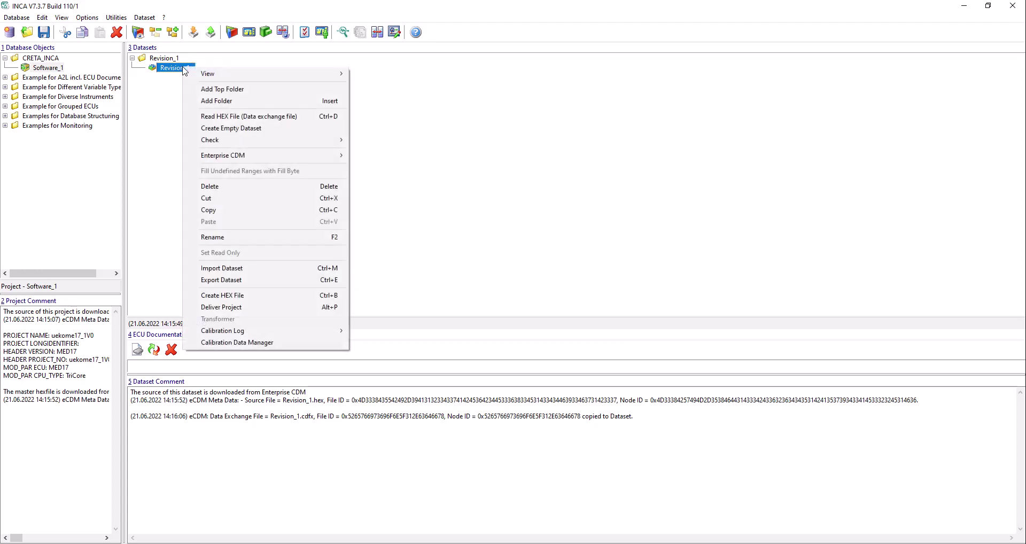
pyautogui.click(231, 343)
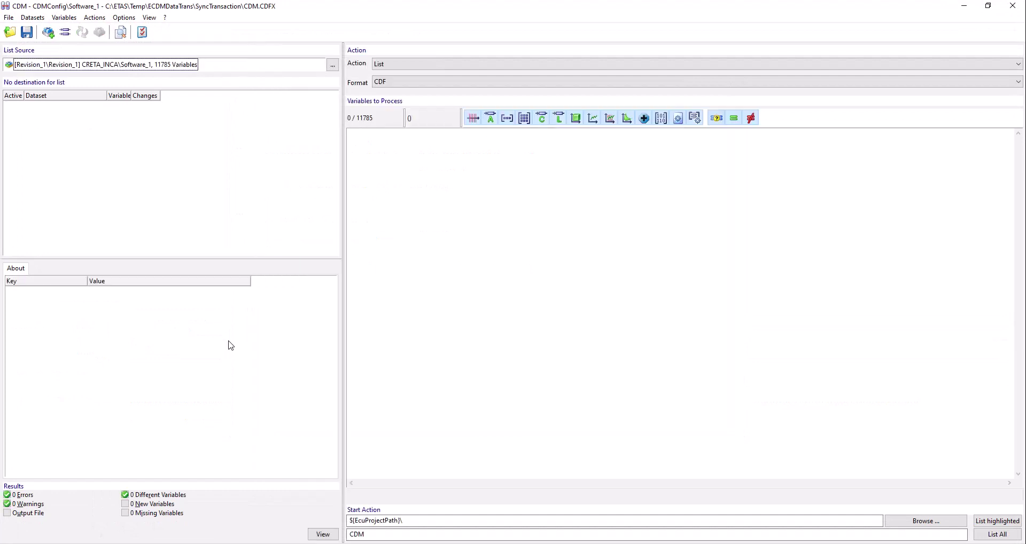
pyautogui.click(412, 153)
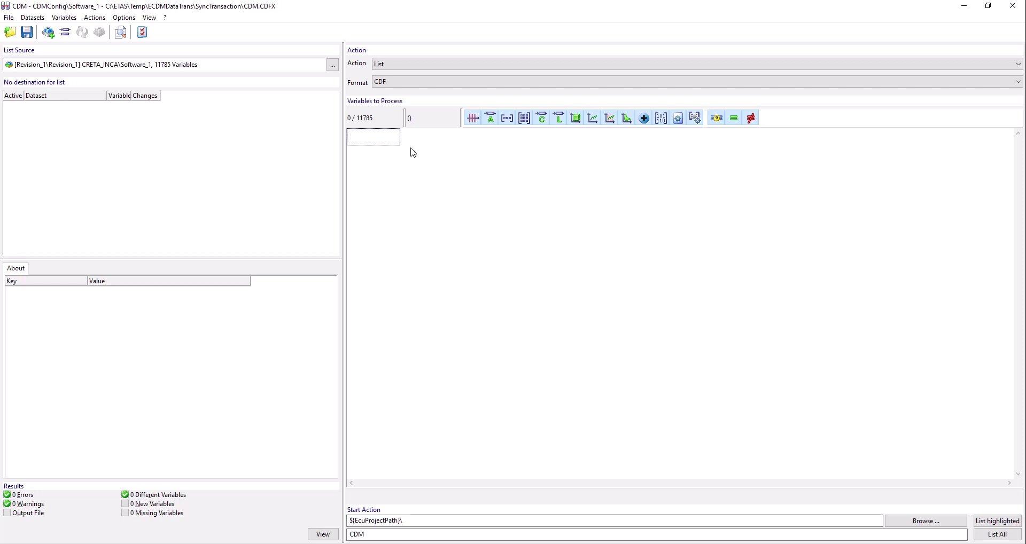
pyautogui.click(432, 65)
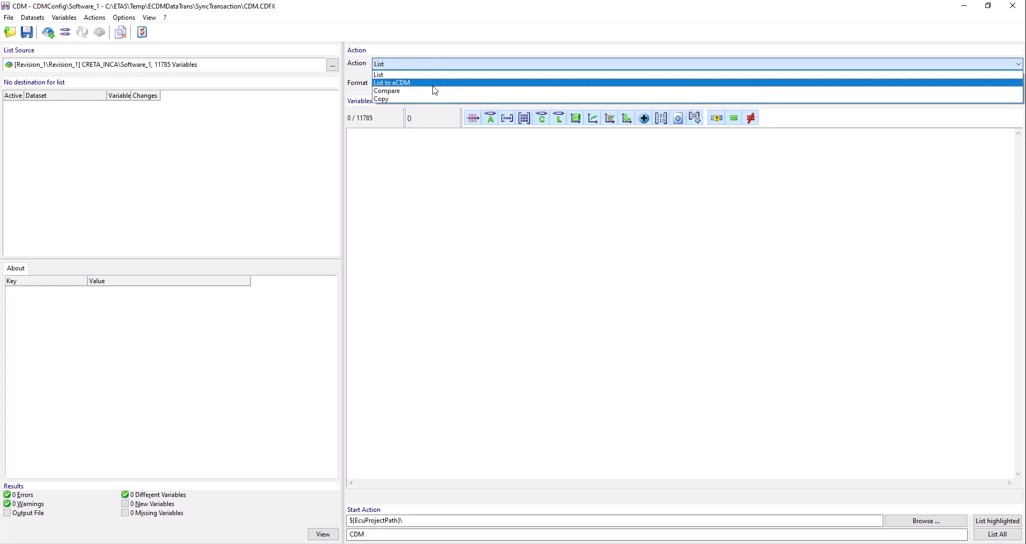
pyautogui.click(433, 84)
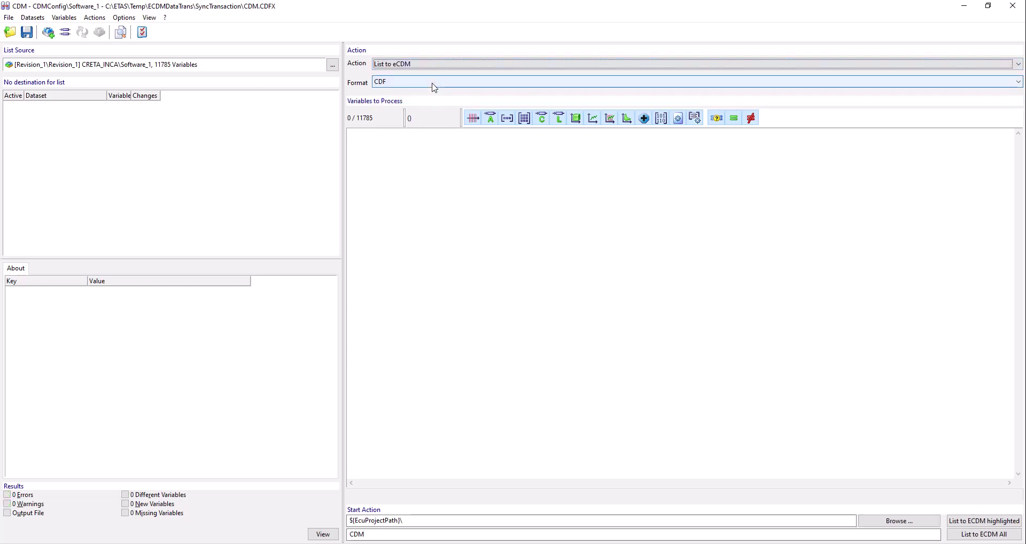
pyautogui.click(435, 88)
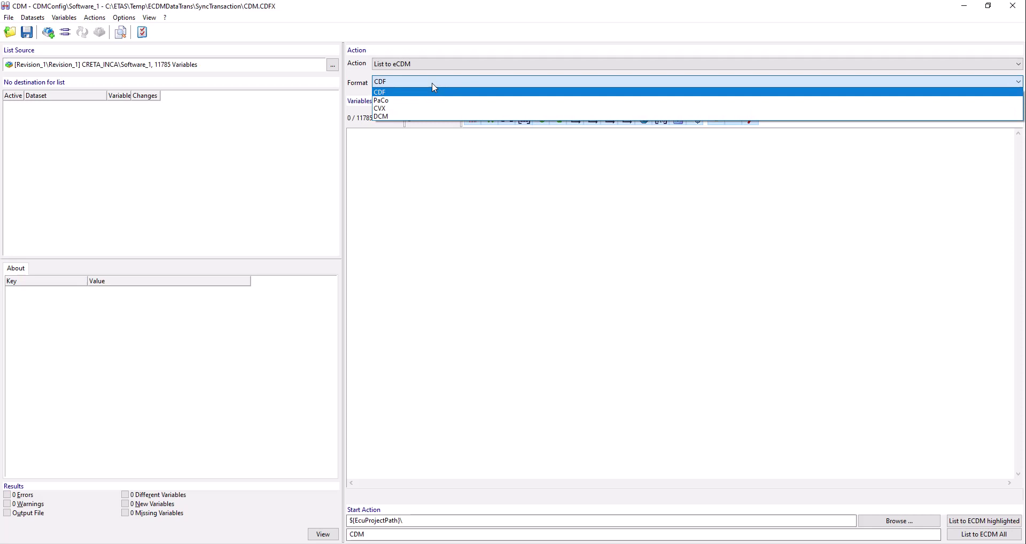
pyautogui.click(427, 116)
# Add all 11785 variables, then select A0–ABLAUF3DAT, ADKATNF, AFZPTAFX through AHEKSB1, AHKTMXT and AINTKAN
pyautogui.rightClick(429, 201)
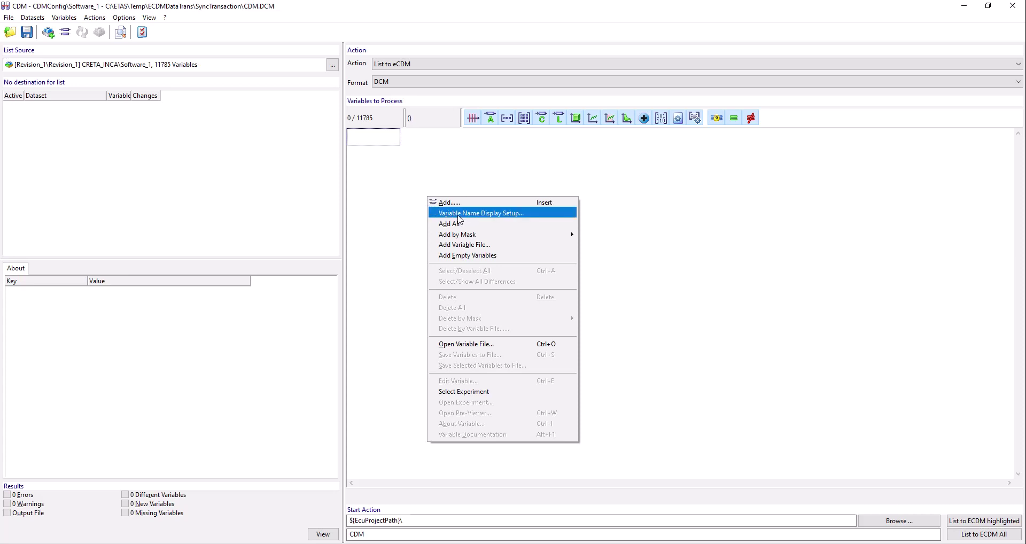
pyautogui.click(467, 231)
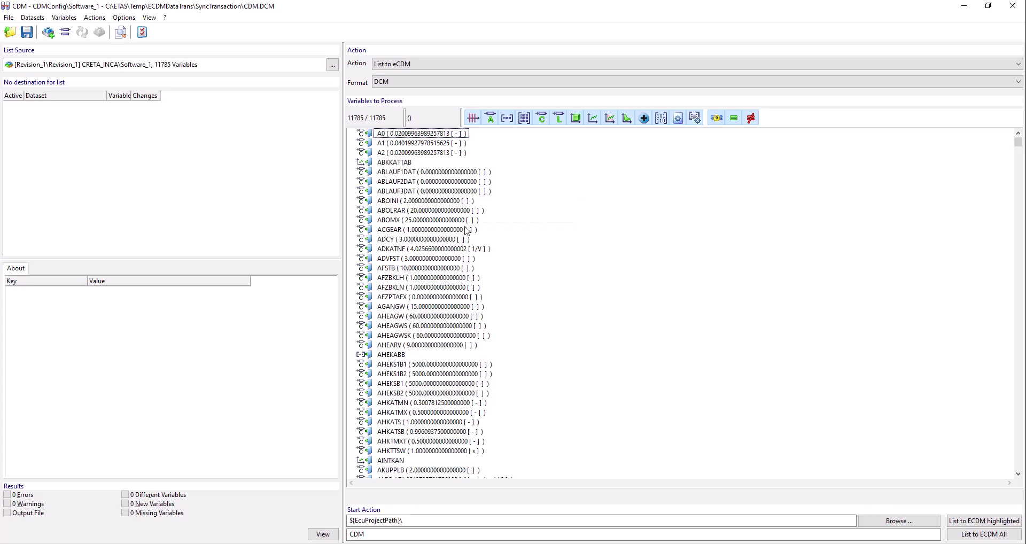
pyautogui.click(423, 134)
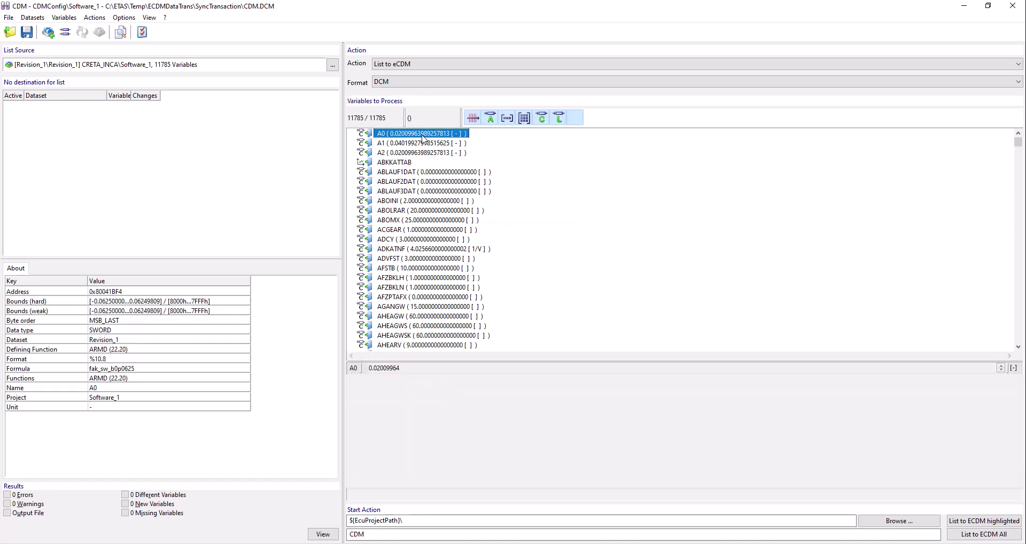
pyautogui.keyDown('shift'); pyautogui.click(412, 191); pyautogui.keyUp('shift')
pyautogui.keyDown('ctrl'); pyautogui.click(410, 249); pyautogui.keyUp('ctrl')
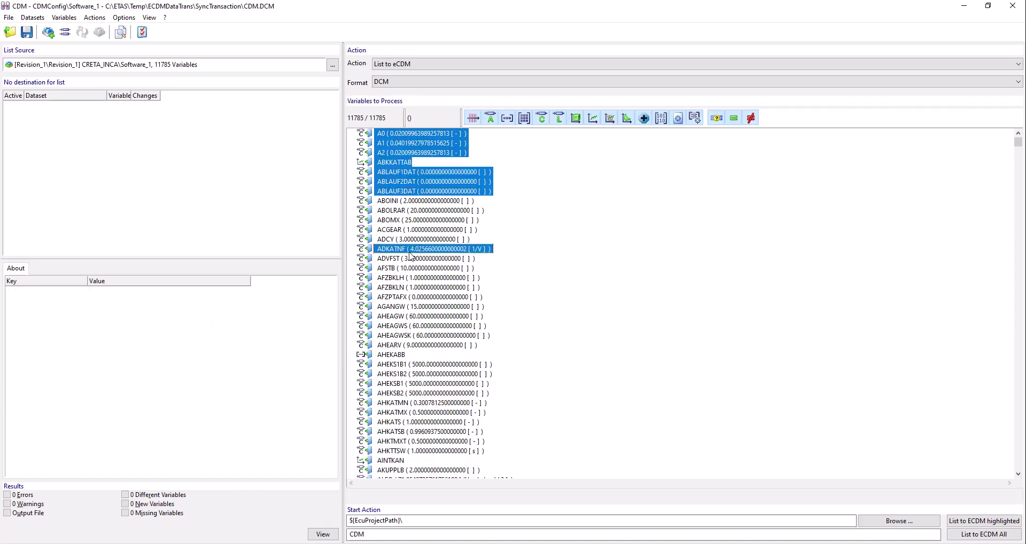
pyautogui.keyDown('ctrl'); pyautogui.click(409, 297); pyautogui.keyUp('ctrl')
pyautogui.keyDown('ctrl'); pyautogui.keyDown('shift'); pyautogui.click(404, 384); pyautogui.keyUp('shift'); pyautogui.keyUp('ctrl')
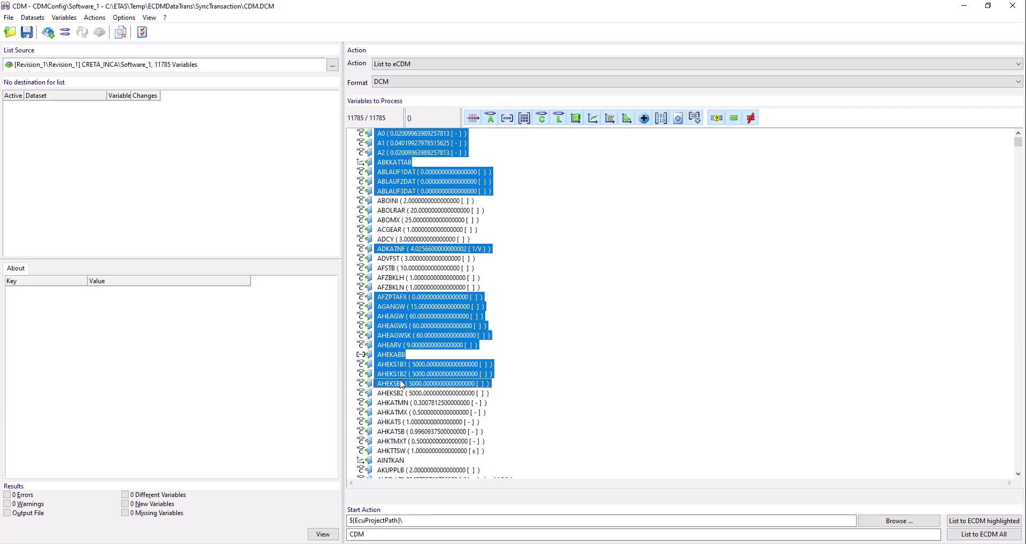
pyautogui.keyDown('ctrl'); pyautogui.click(402, 441); pyautogui.keyUp('ctrl')
pyautogui.keyDown('ctrl'); pyautogui.click(391, 461); pyautogui.keyUp('ctrl')
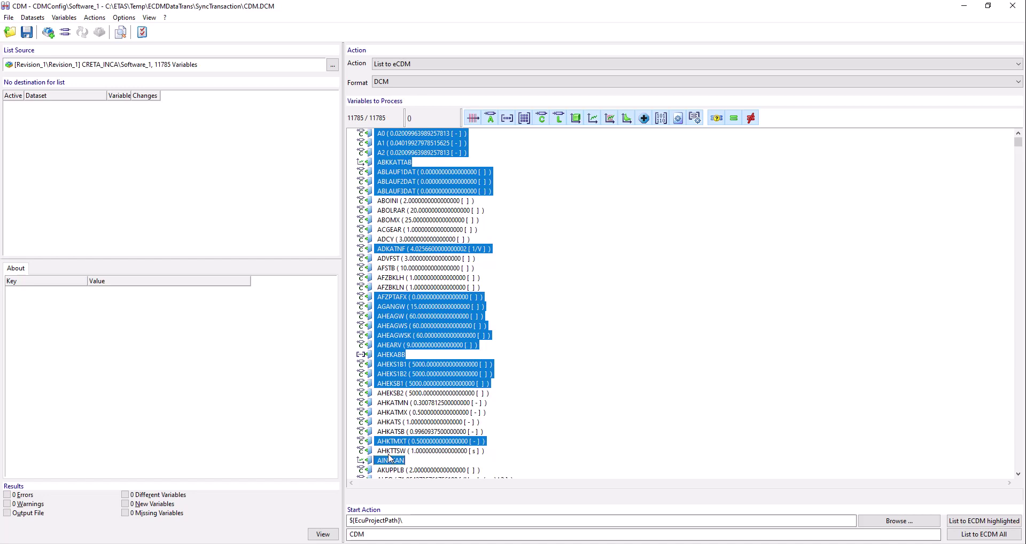
# Set the output folder to Datasets under 2022_06_WorkingWithINCA
pyautogui.click(898, 521)
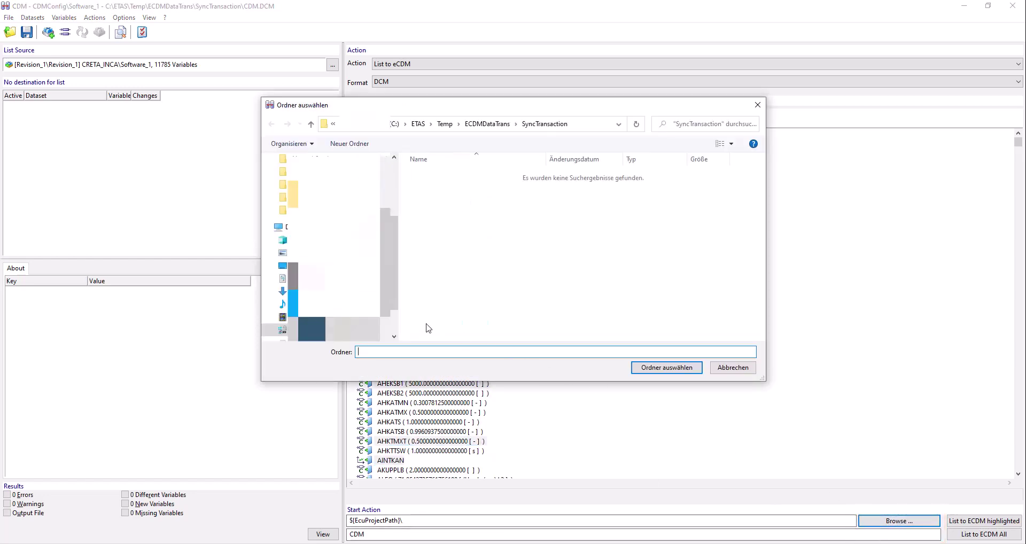
pyautogui.click(321, 171)
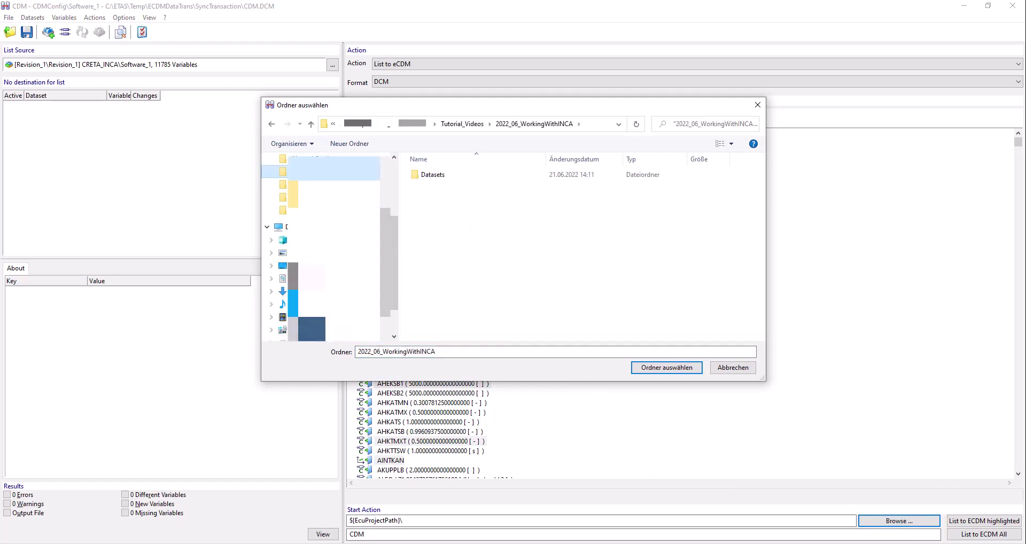
pyautogui.click(453, 175)
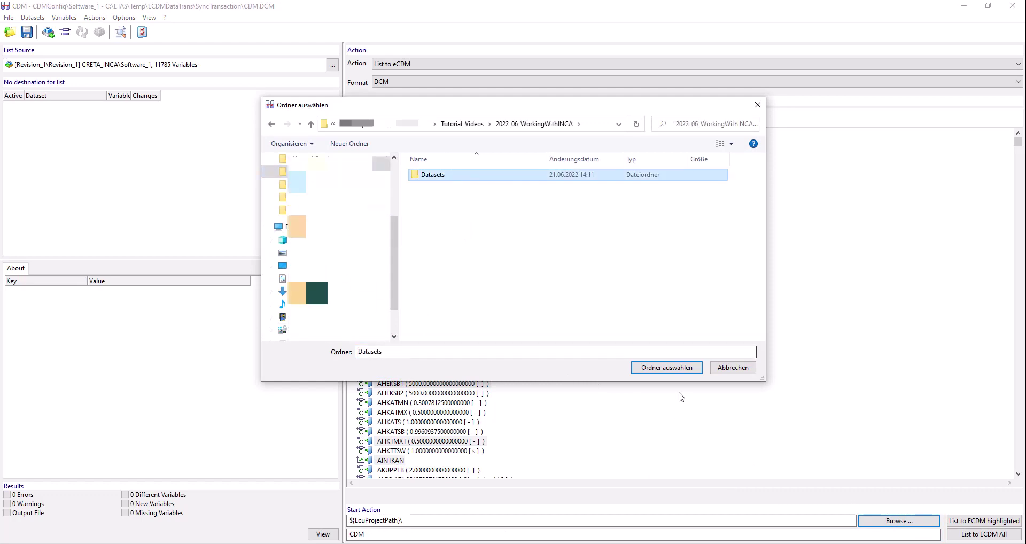
pyautogui.click(669, 368)
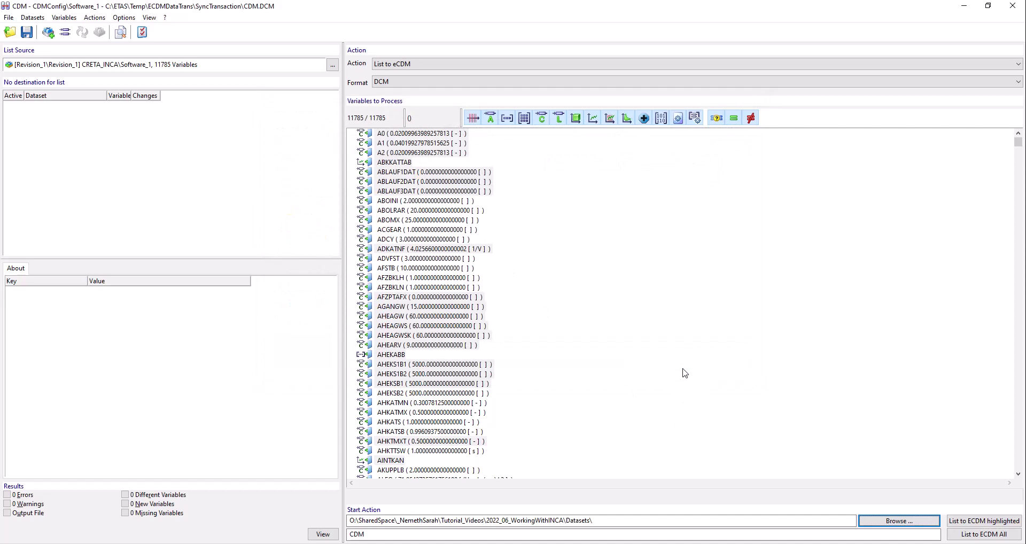
# Import the highlighted variables to eCDM as CDM.DCM, accepting the label permission warning
pyautogui.click(973, 524)
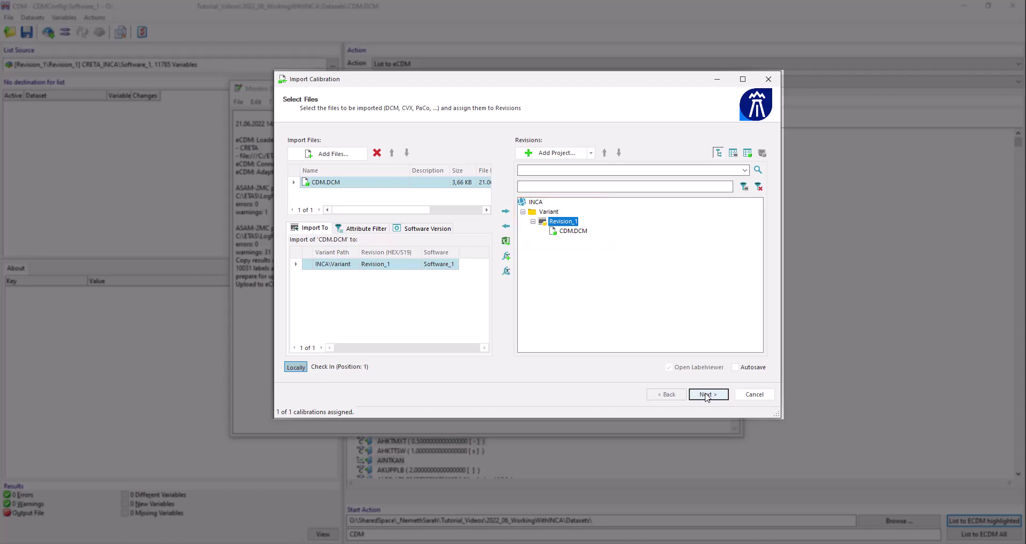
pyautogui.click(705, 396)
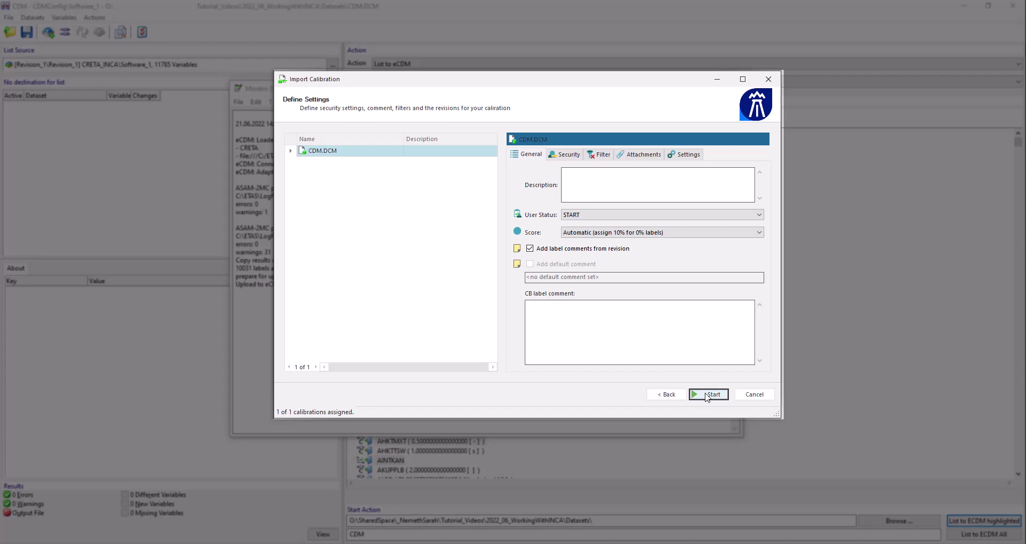
pyautogui.click(706, 395)
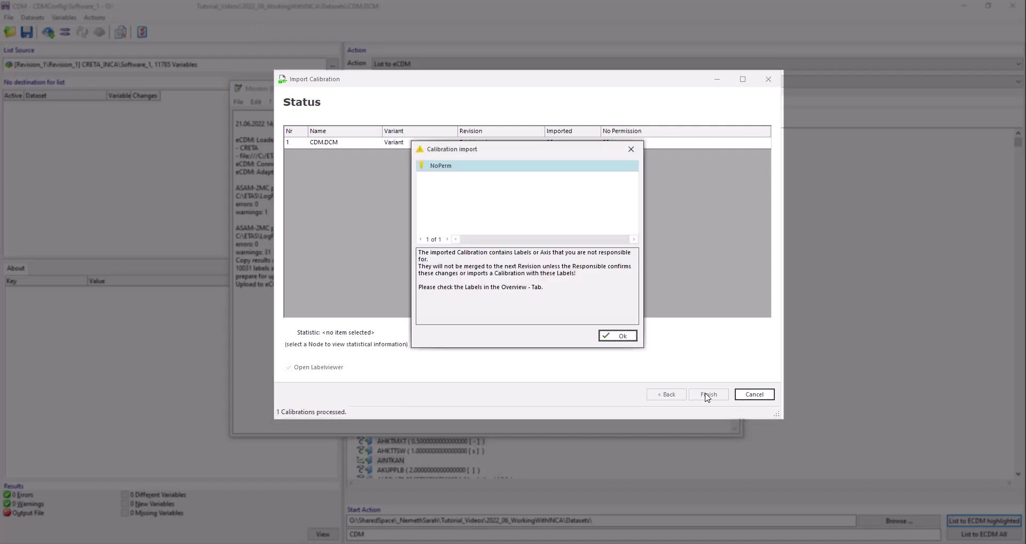
pyautogui.click(619, 336)
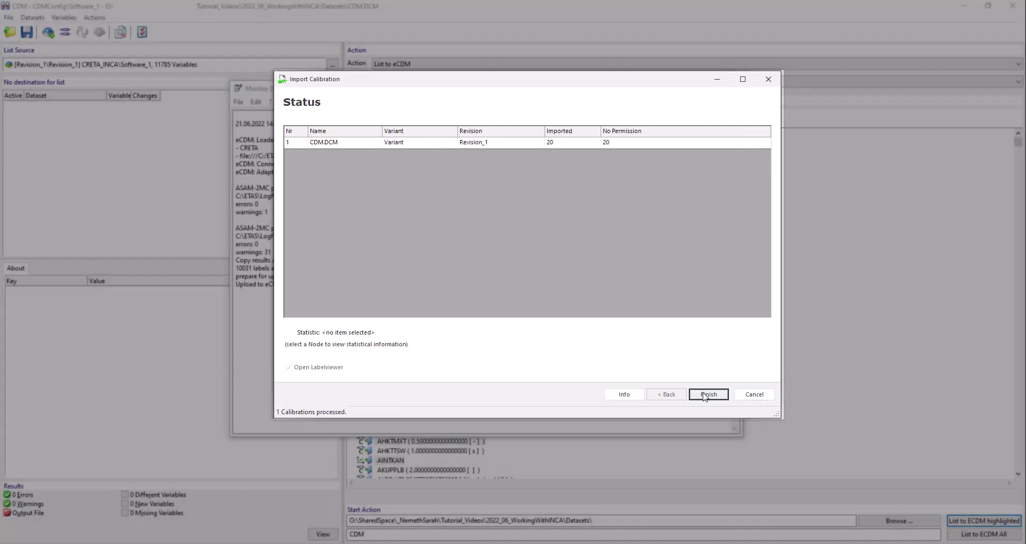
pyautogui.click(706, 395)
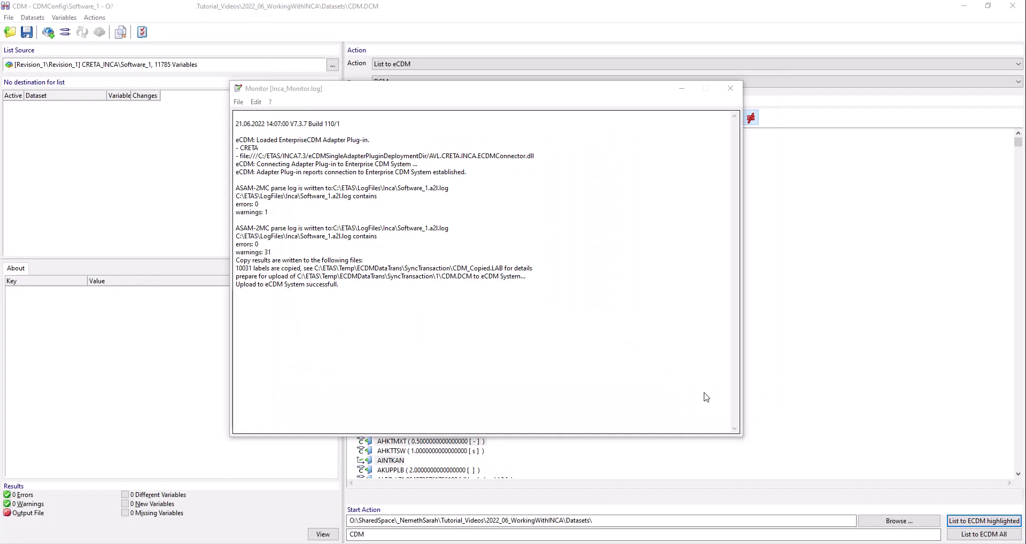